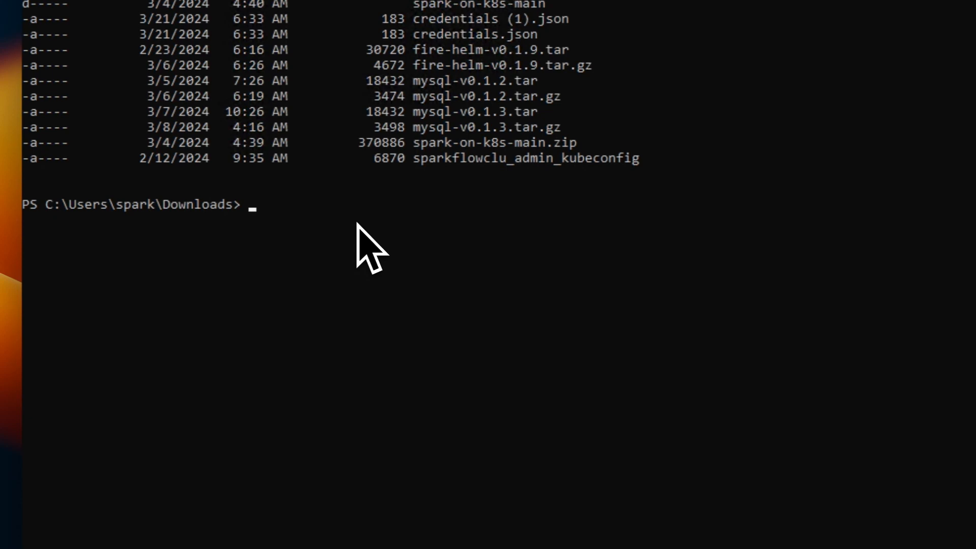
# - Recall the command helm install hpe-fire fire -n hpe-fire without running it, and highlight its namespace
pyautogui.hotkey('ctrl', 'r')
pyautogui.write('helm')
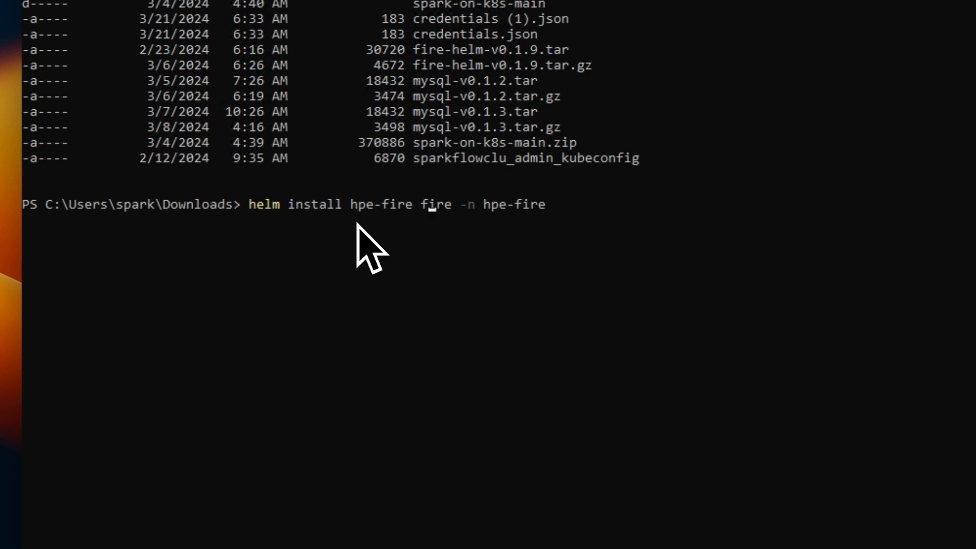
pyautogui.hotkey('ctrl', 'c')
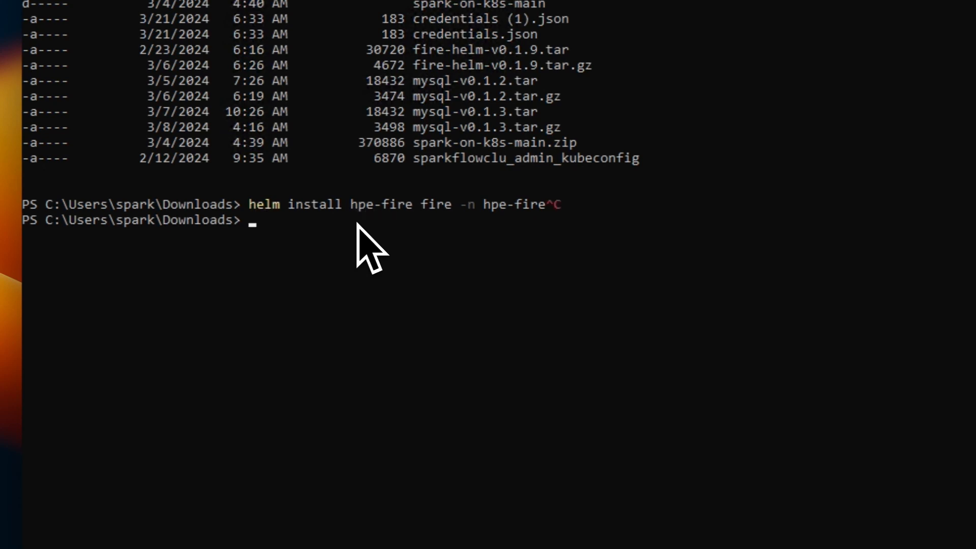
pyautogui.press('Return')
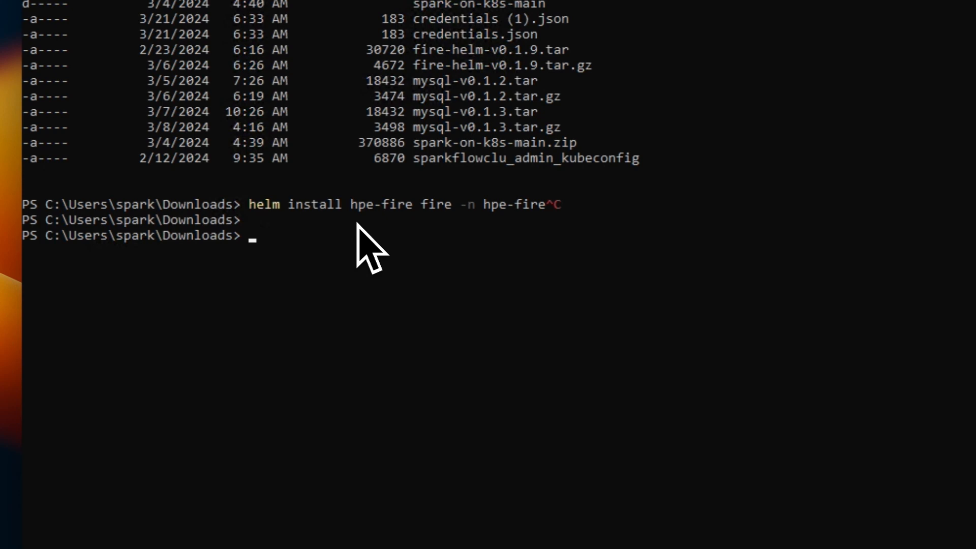
pyautogui.doubleClick(486, 206)
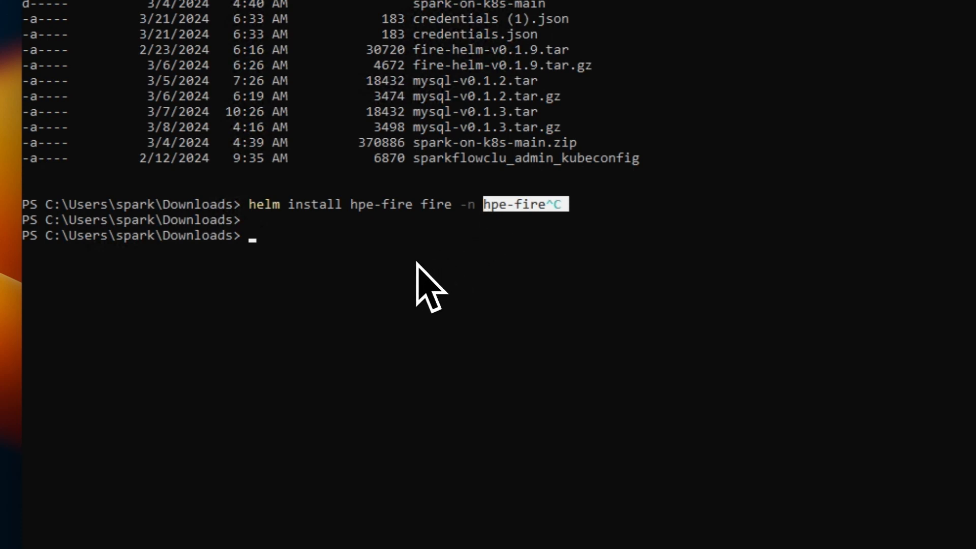
# - List the pods and the services in the hpe-fire namespace with kubectl get po and kubectl get svc
pyautogui.write('kubectl get po -n hpe-fire')
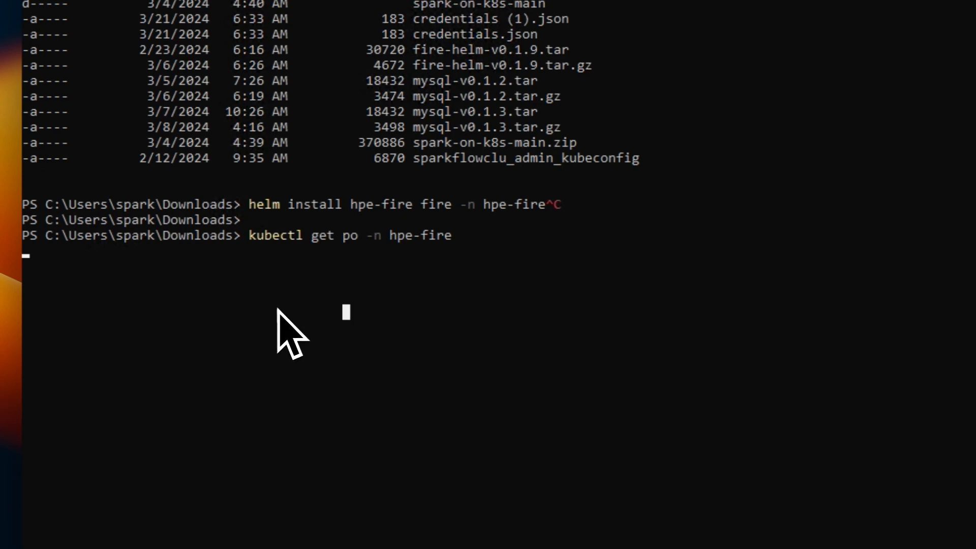
pyautogui.press('Return')
pyautogui.press('Return')
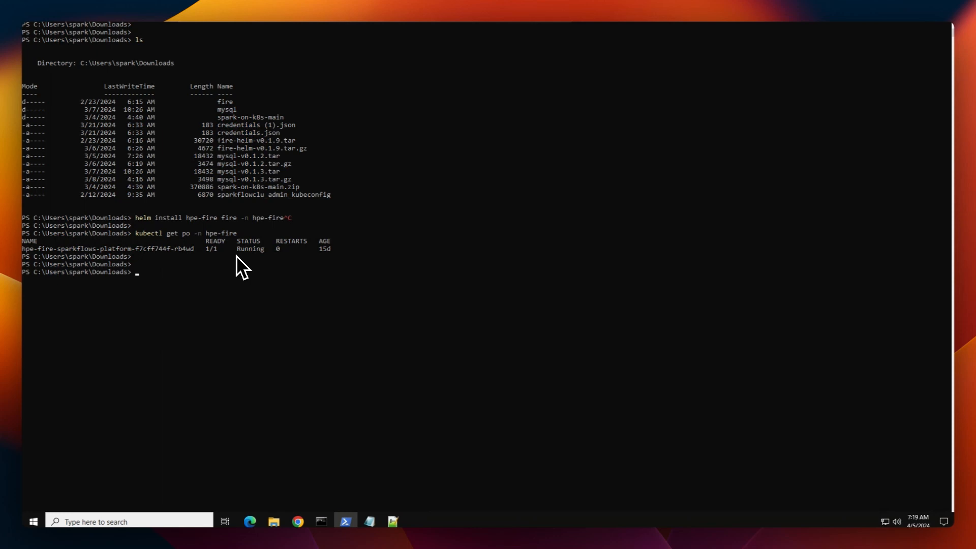
pyautogui.write('kubec')
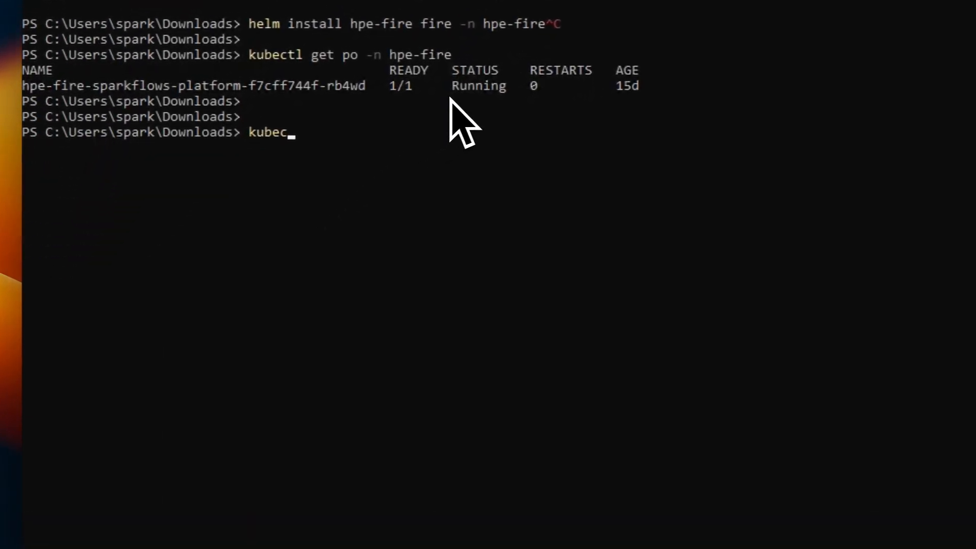
pyautogui.write('tl get svc -n hpe-fire')
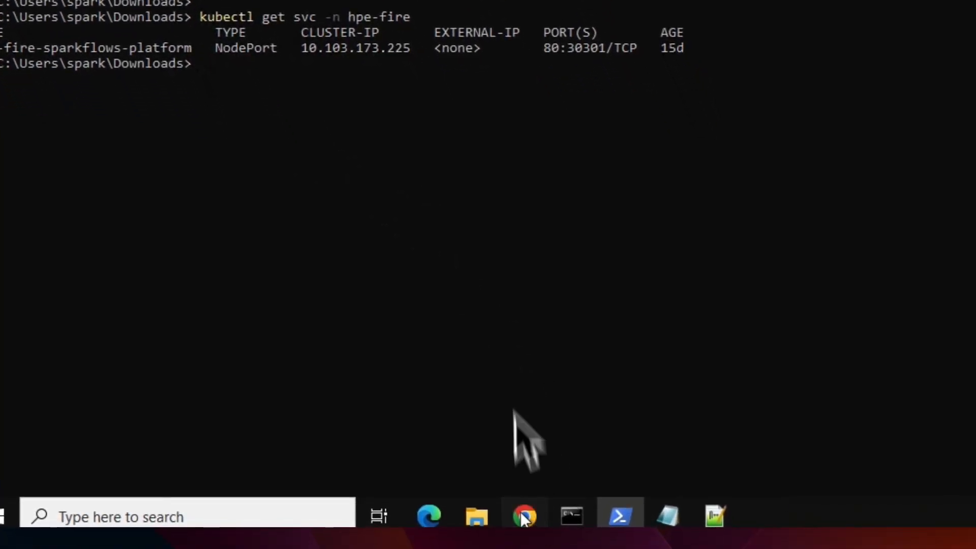
# - Switch to Fire Insights in Chrome and browse the details list of available processors
pyautogui.click(524, 516)
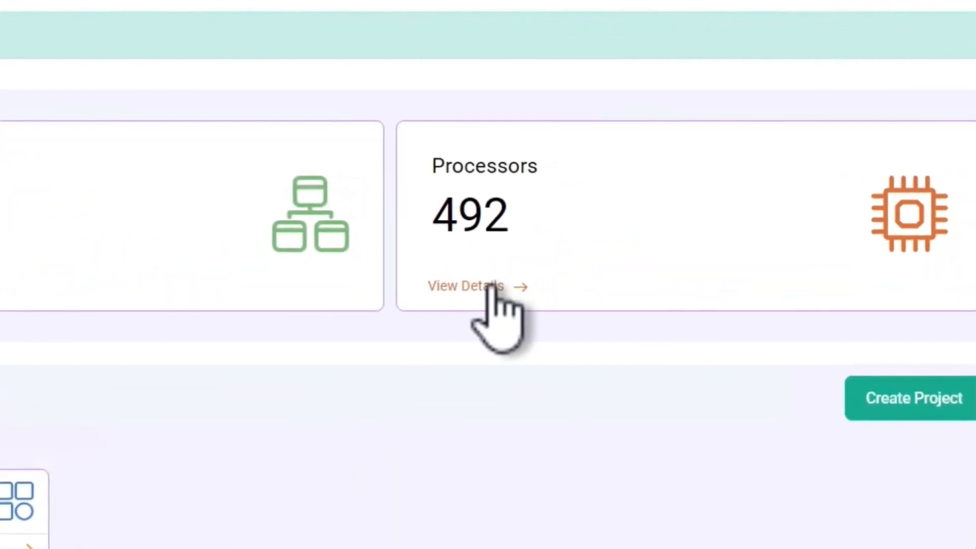
pyautogui.click(688, 246)
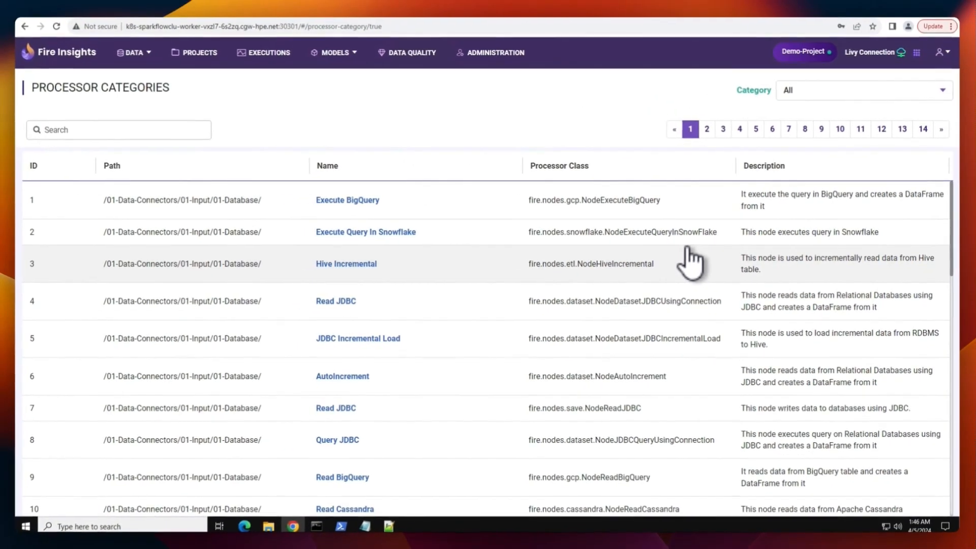
pyautogui.scroll(-4, 510, 328)
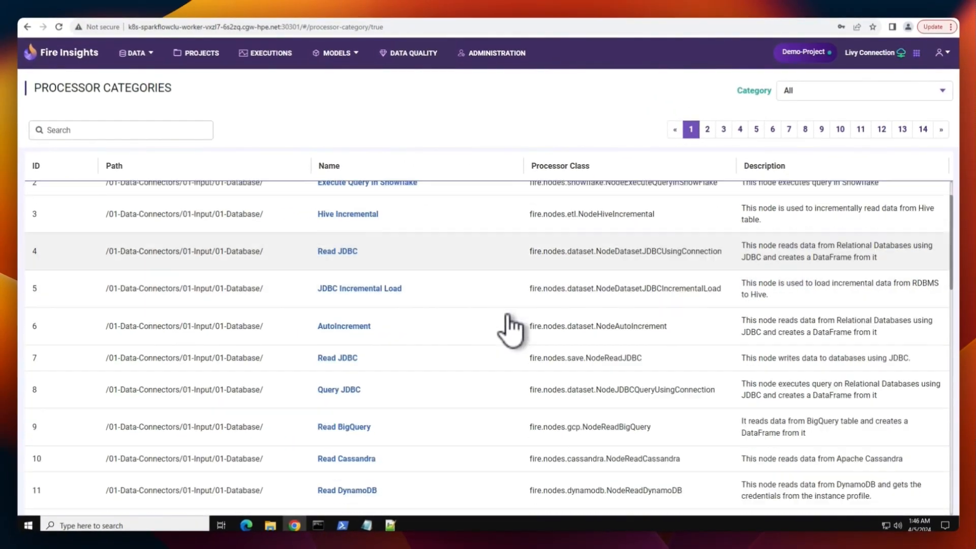
pyautogui.scroll(-5, 511, 328)
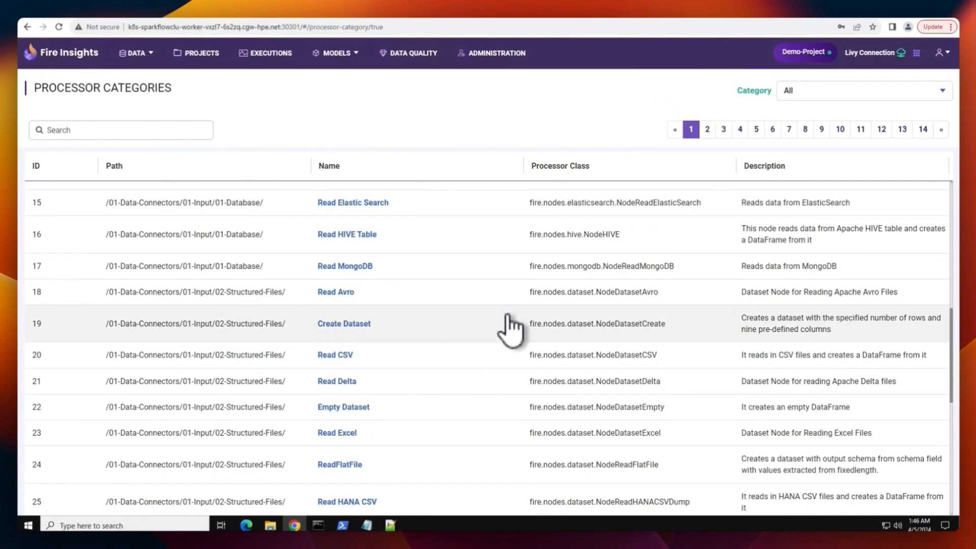
pyautogui.scroll(-4, 510, 328)
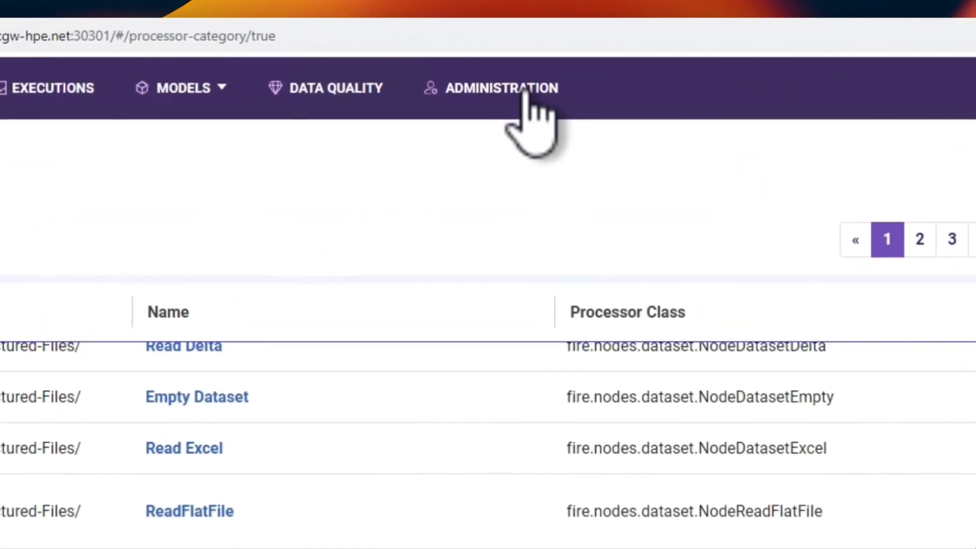
# - Review the General and Livy settings of the global Livy Connection, including its URL, and close it without changes
pyautogui.click(521, 86)
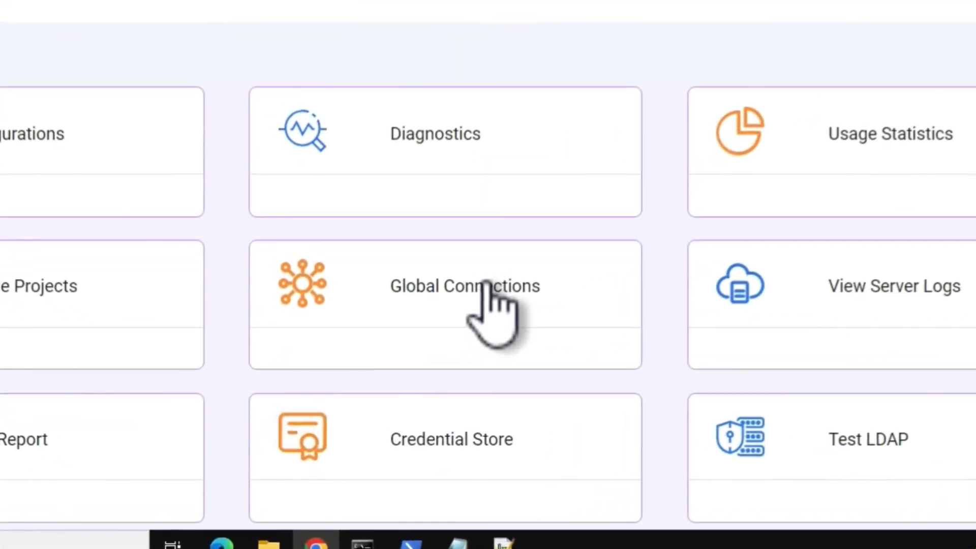
pyautogui.click(485, 284)
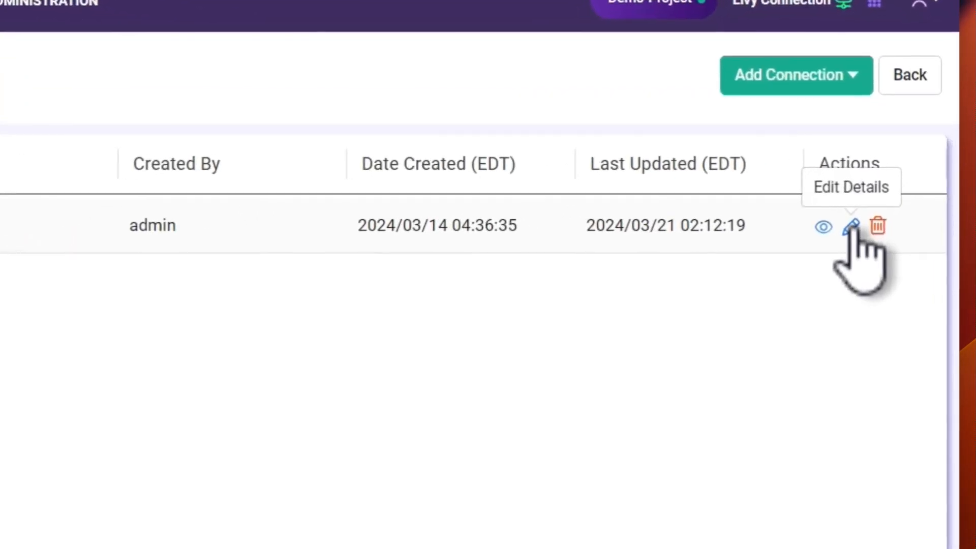
pyautogui.click(851, 227)
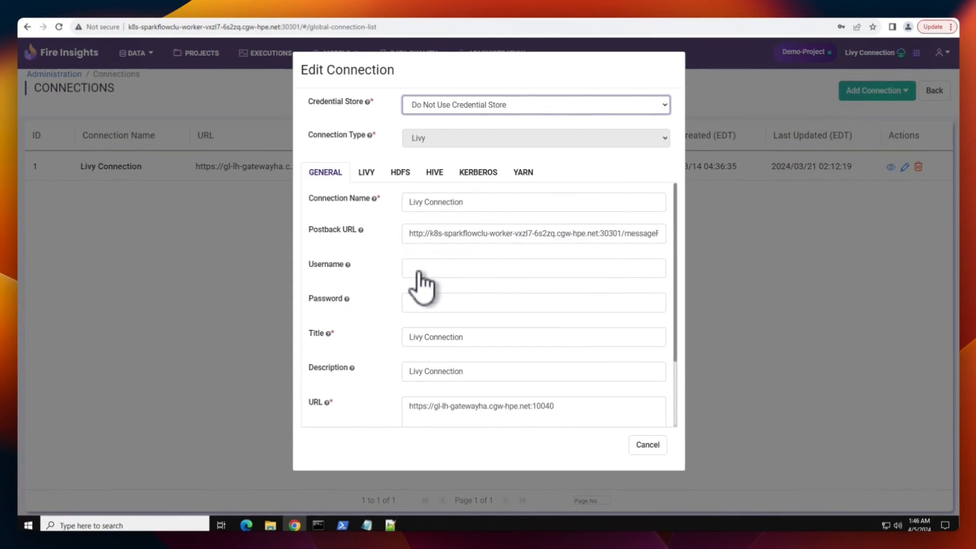
pyautogui.scroll(-2, 417, 283)
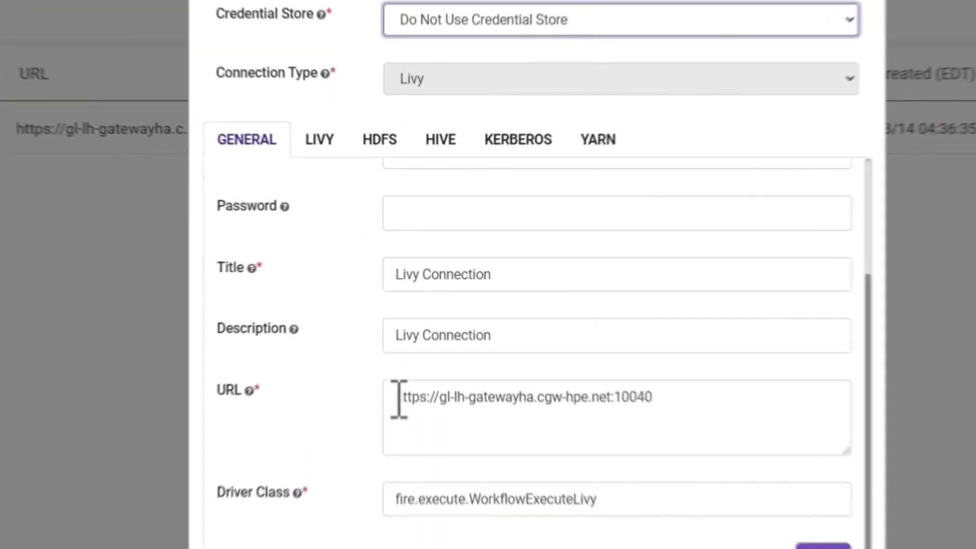
pyautogui.tripleClick(554, 320)
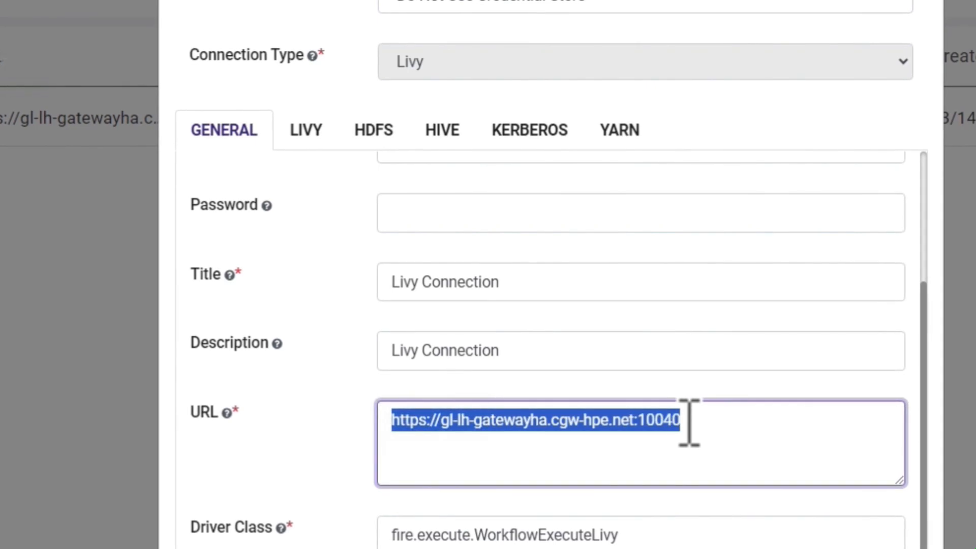
pyautogui.click(311, 133)
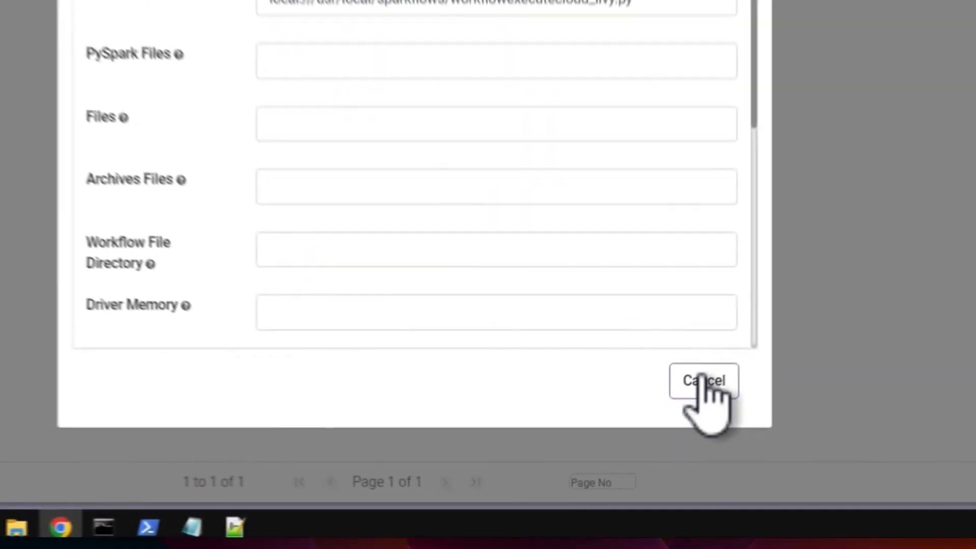
pyautogui.click(717, 367)
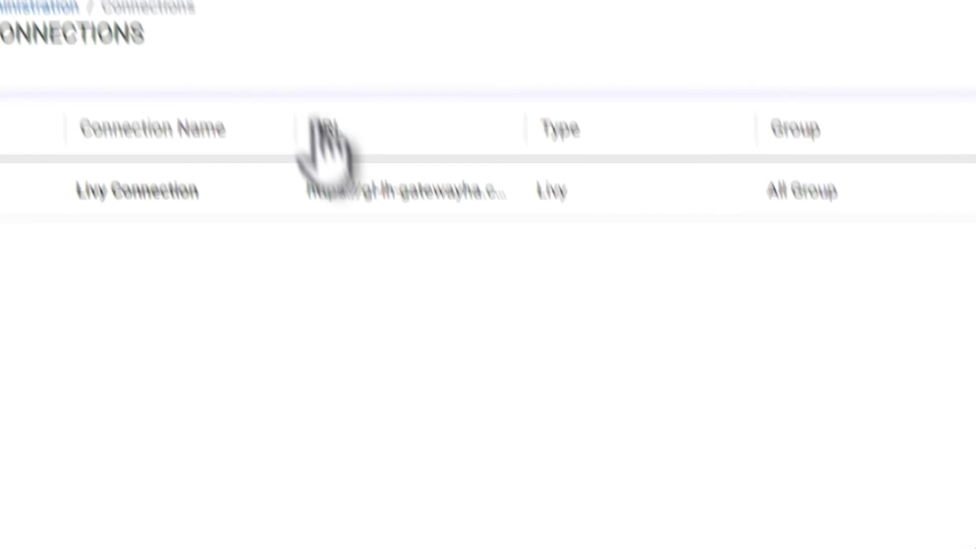
# - Open the Transformation_wf workflow from the workflows of Demo-Project
pyautogui.click(362, 96)
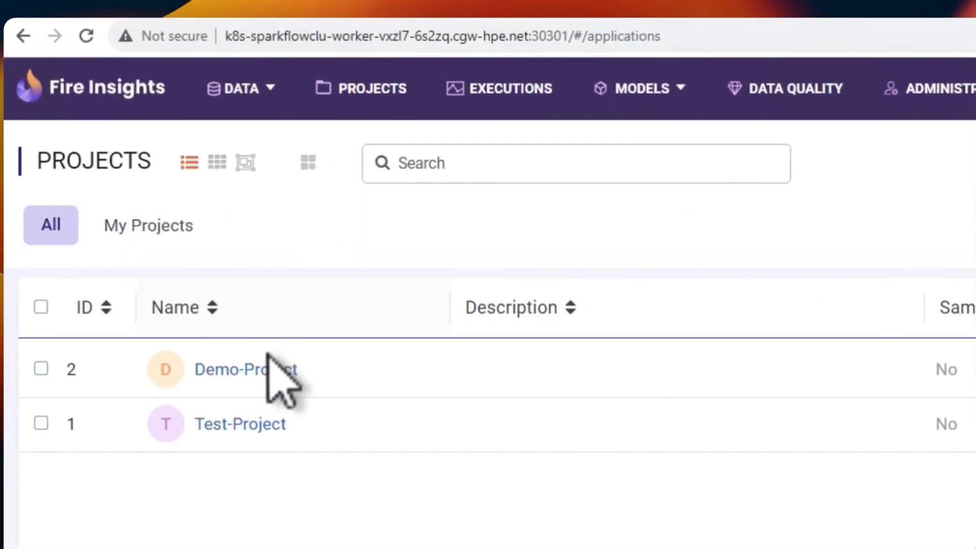
pyautogui.click(265, 366)
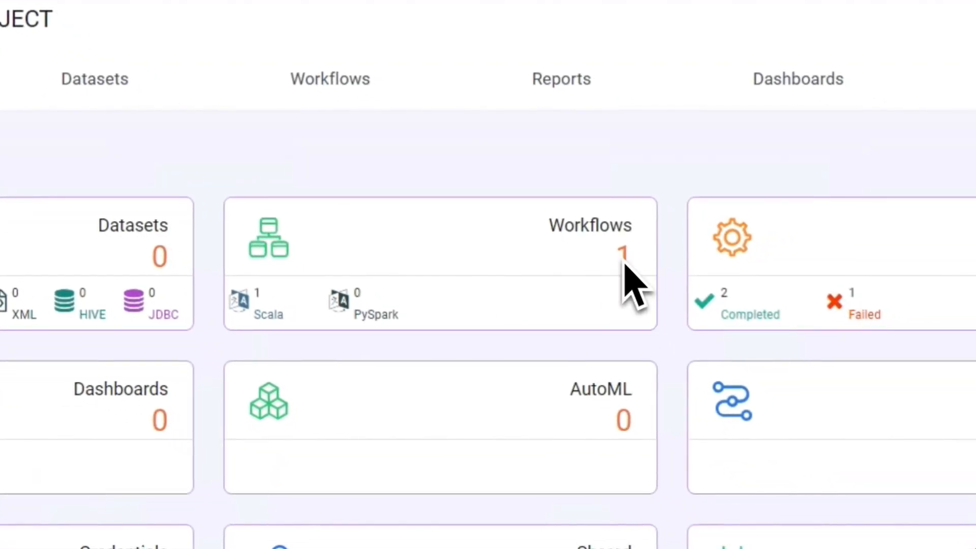
pyautogui.click(624, 262)
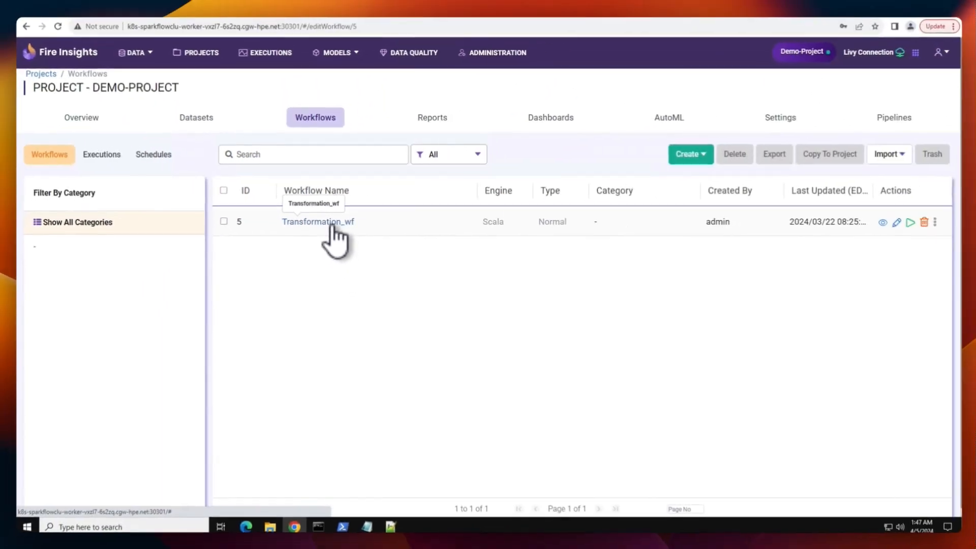
pyautogui.click(331, 222)
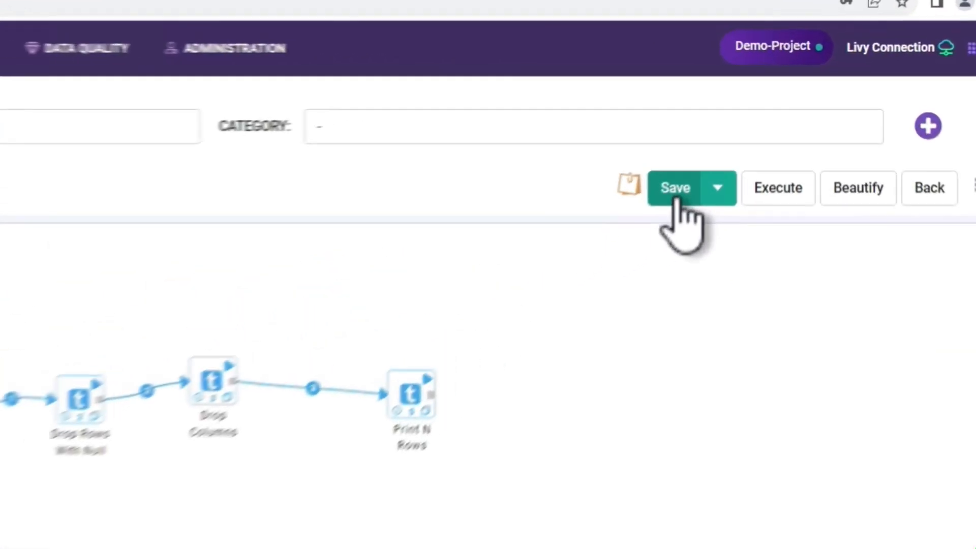
# - Save the Transformation_wf workflow and execute it with the default settings
pyautogui.click(676, 190)
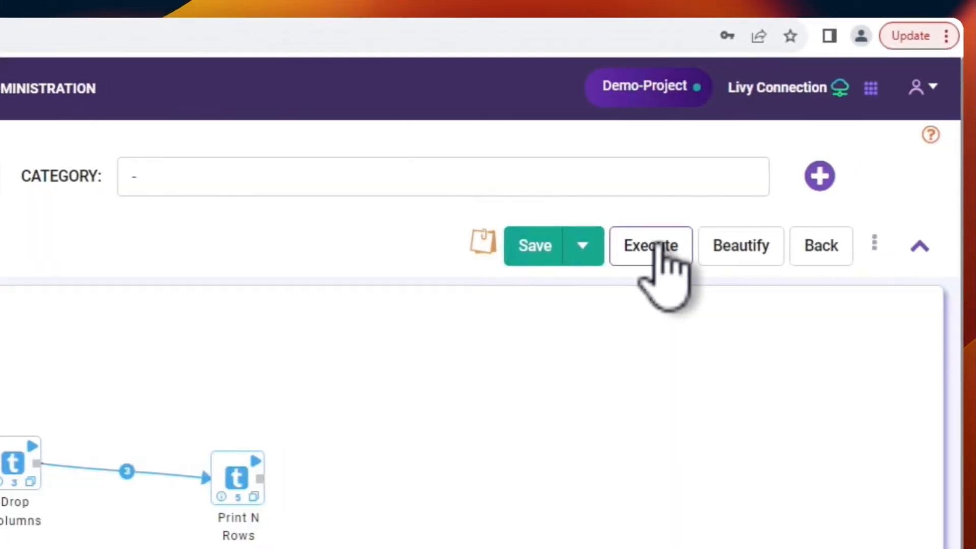
pyautogui.click(882, 248)
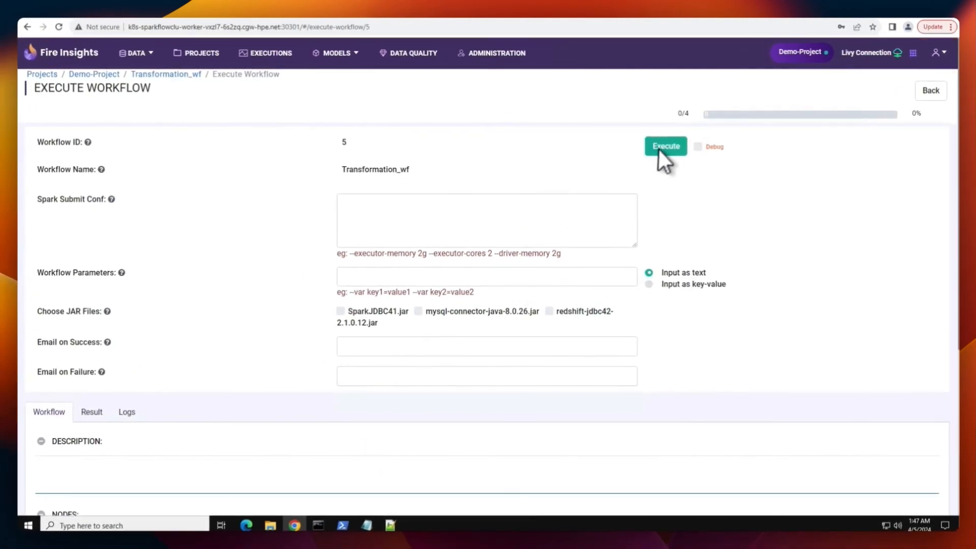
pyautogui.click(665, 147)
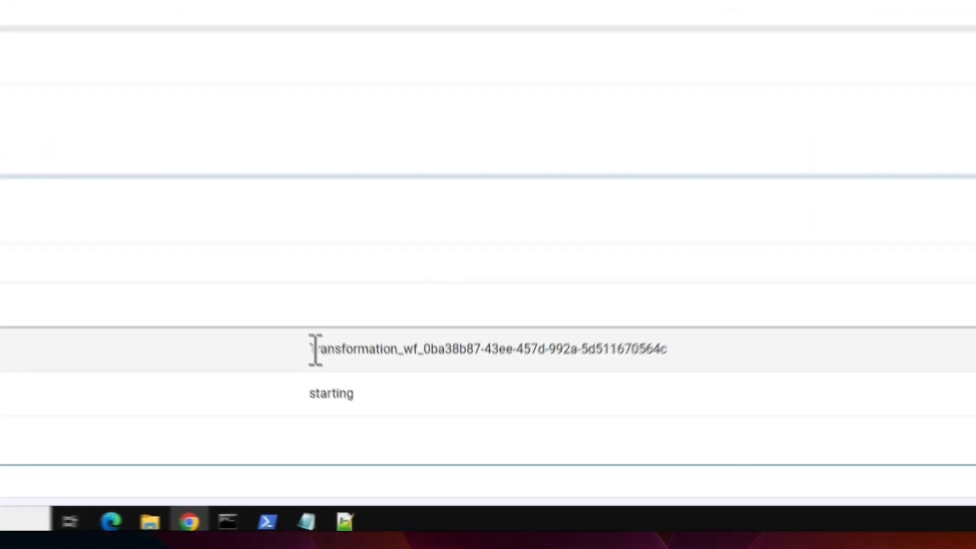
# - Highlight the submitted job's name in the Livy response details to identify the run
pyautogui.moveTo(370, 420); pyautogui.dragTo(585, 422)
pyautogui.moveTo(709, 315); pyautogui.dragTo(725, 317)
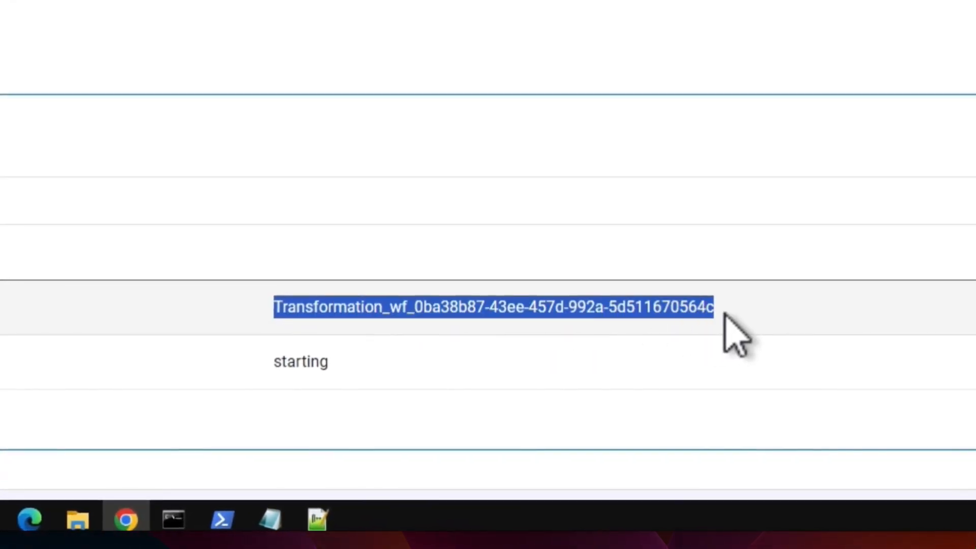
pyautogui.click(633, 355)
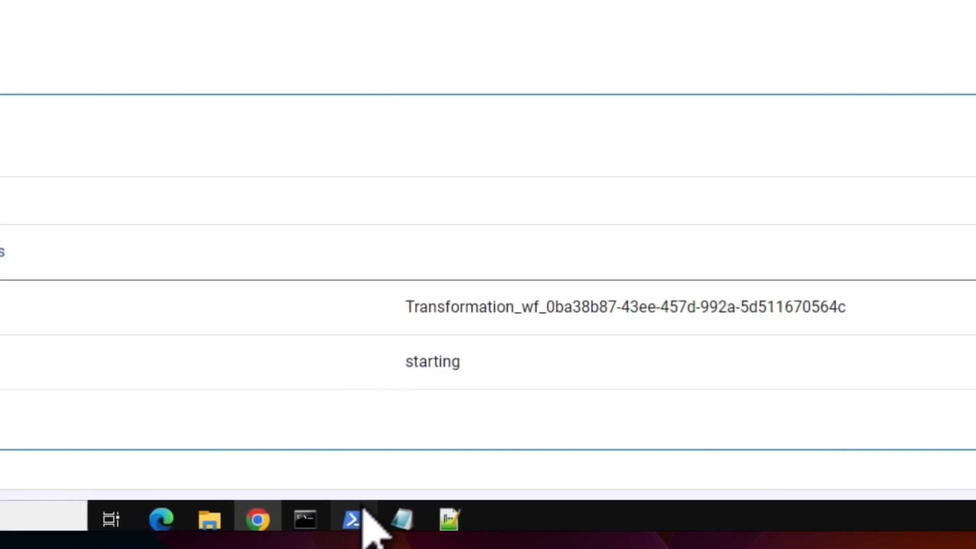
# - Switch to PowerShell, run kubectl get po -n sparkflowclu, and highlight the Transformation workflow's driver pod
pyautogui.moveTo(356, 522)
pyautogui.click(409, 454)
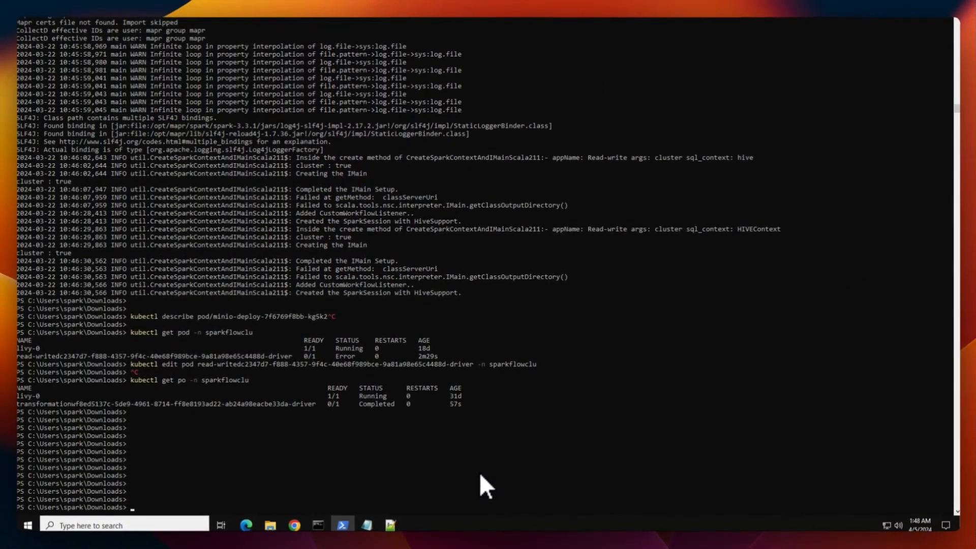
pyautogui.press('Return')
pyautogui.press('Return')
pyautogui.press('Return')
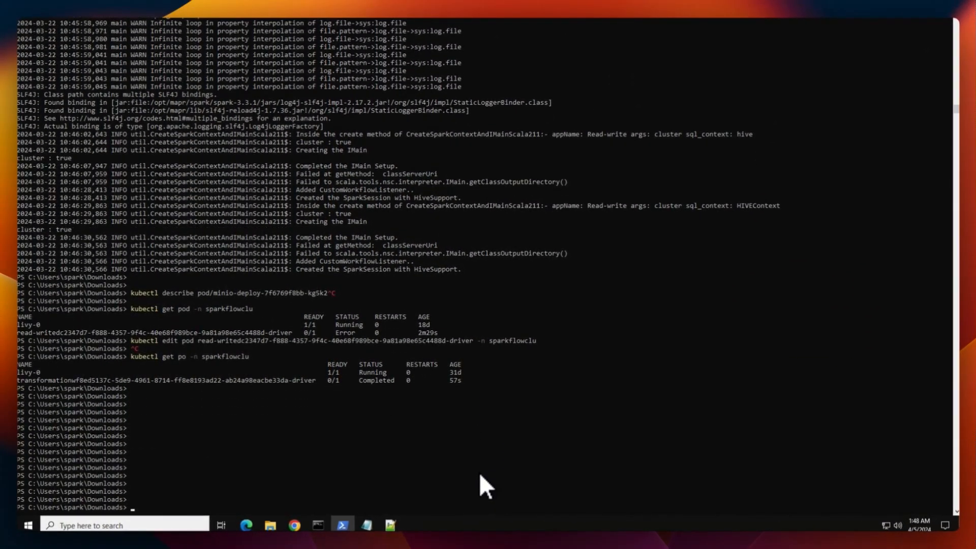
pyautogui.press('Up')
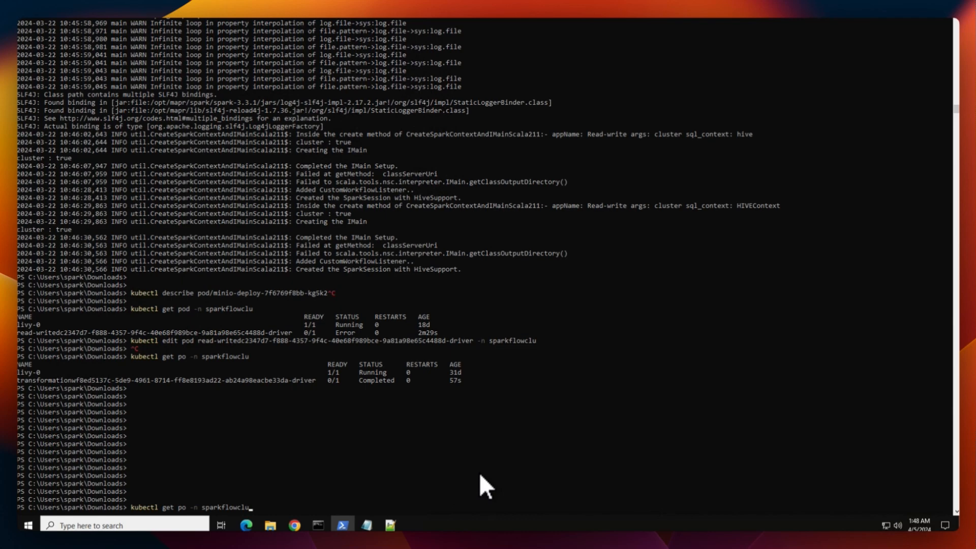
pyautogui.press('Return')
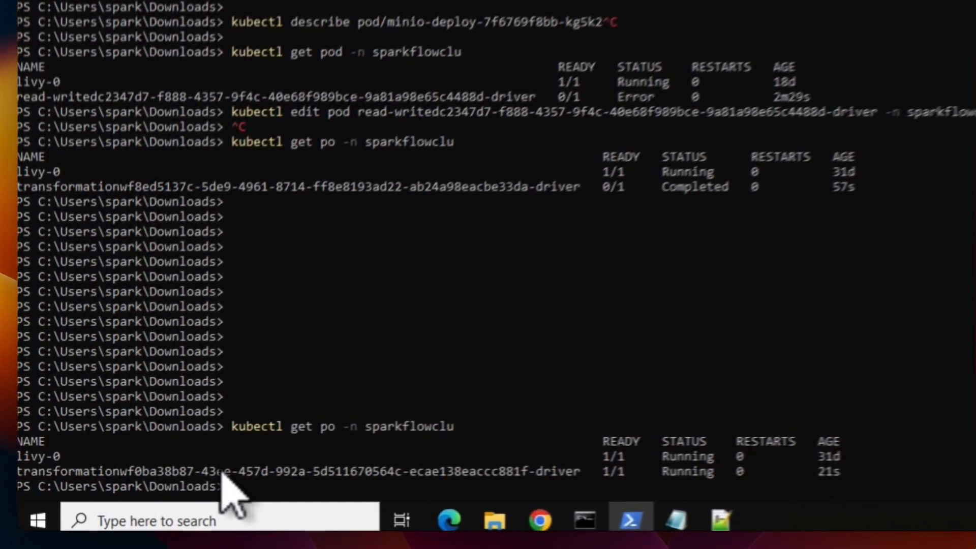
pyautogui.doubleClick(221, 472)
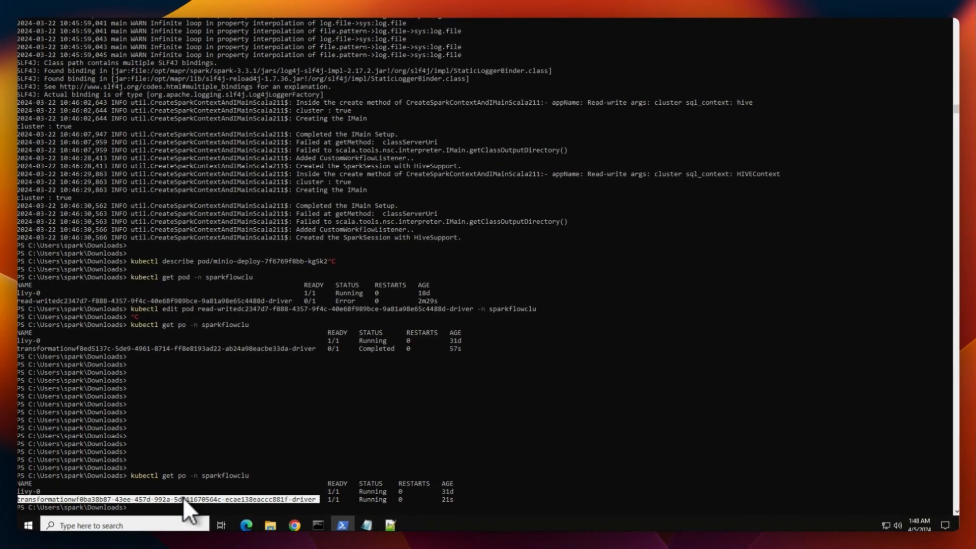
# - Return to Fire Insights in the browser and review the executed workflow's output rows
pyautogui.hotkey('alt', 'Tab')
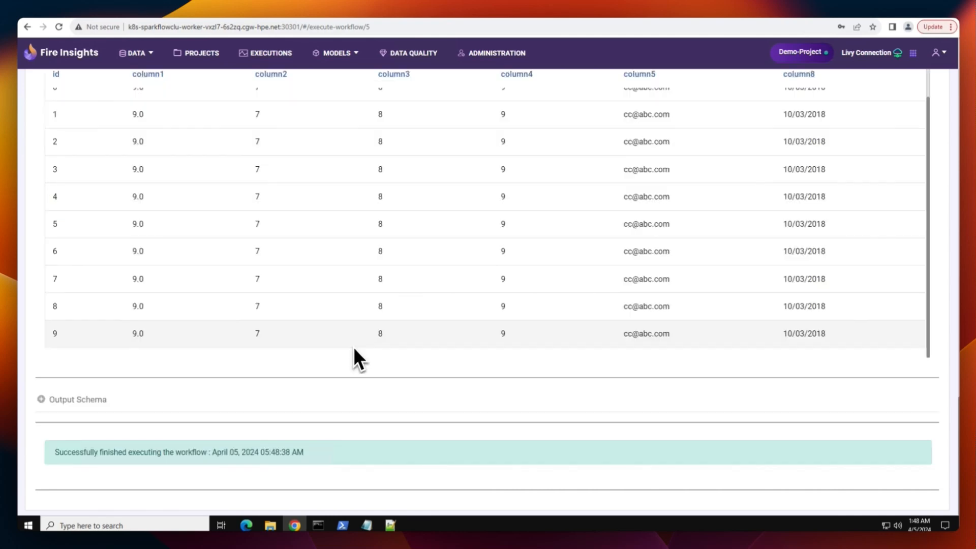
pyautogui.scroll(2, 352, 347)
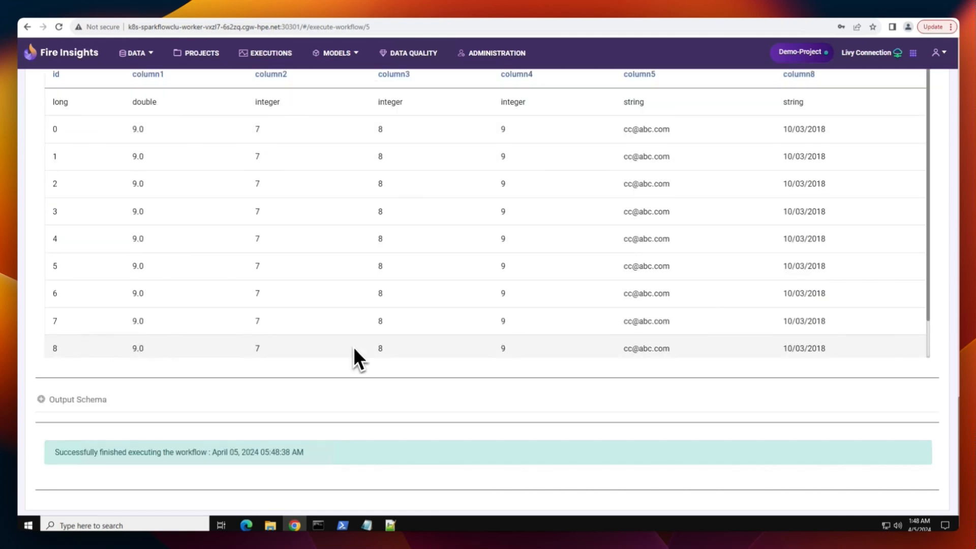